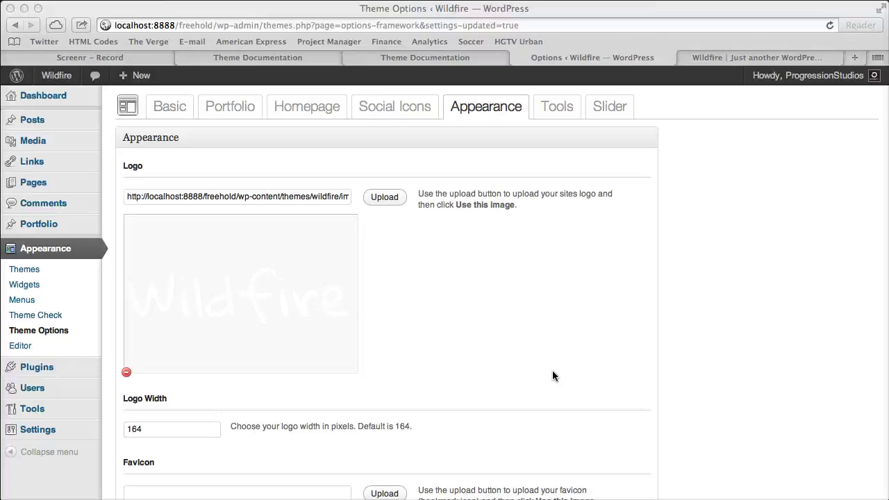
# Upload camp-logo.png from the computer through the Logo setting in the theme's appearance options.
pyautogui.click(554, 375)
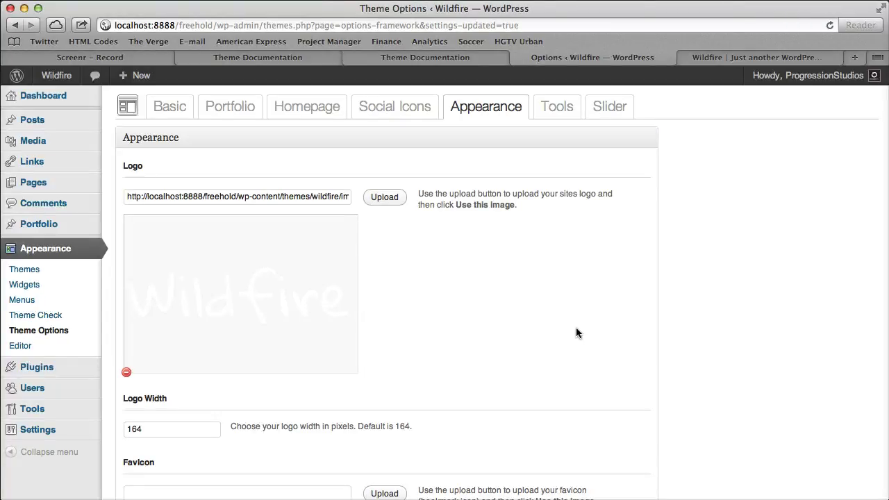
pyautogui.scroll(-3, 576, 328)
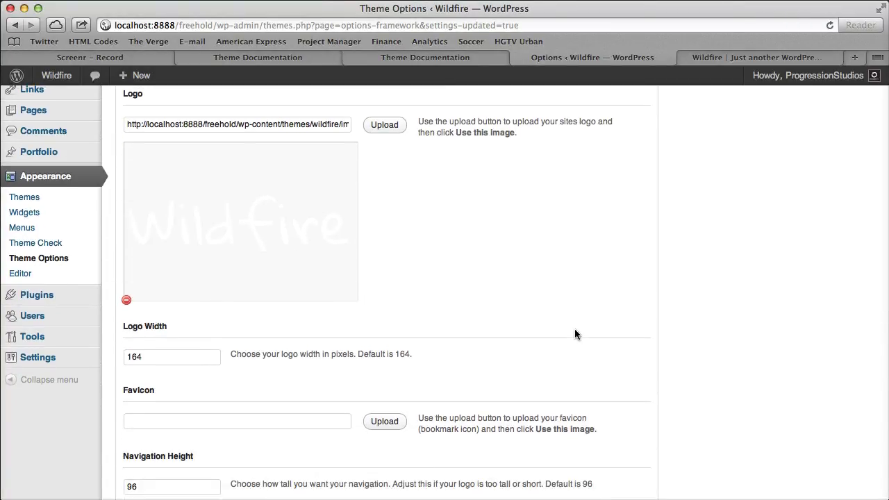
pyautogui.scroll(3, 575, 334)
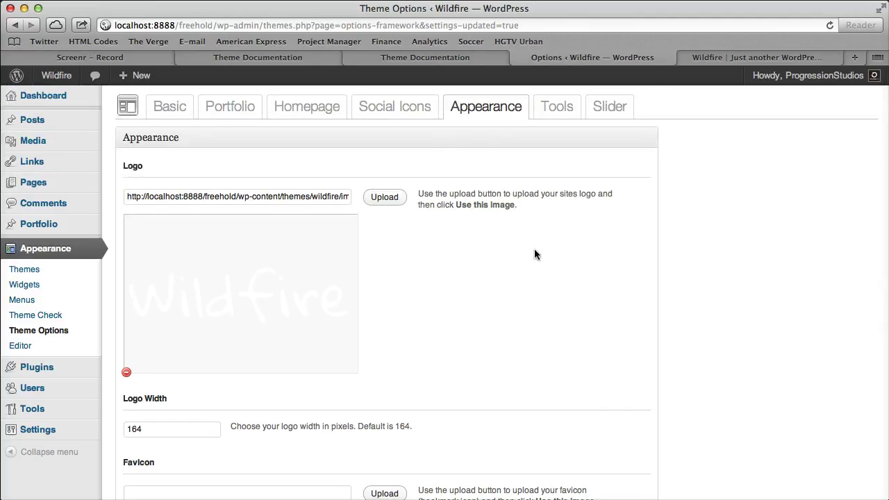
pyautogui.click(385, 198)
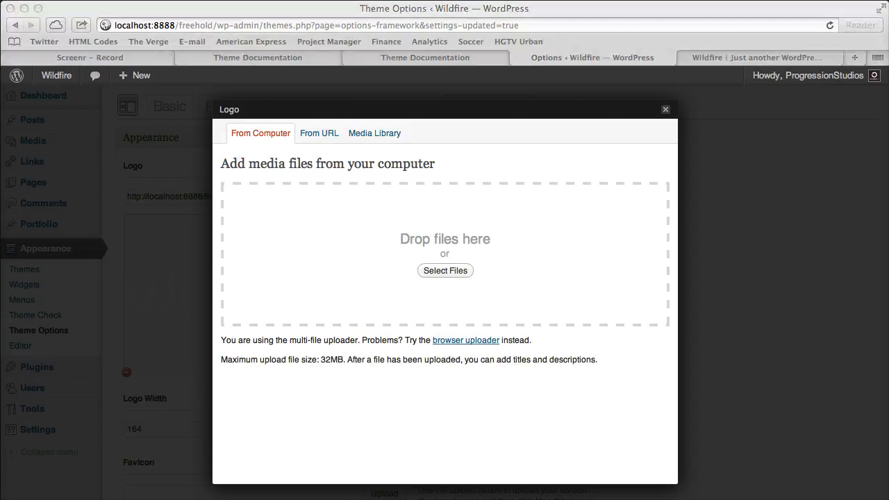
pyautogui.moveTo(888, 251); pyautogui.dragTo(543, 231)
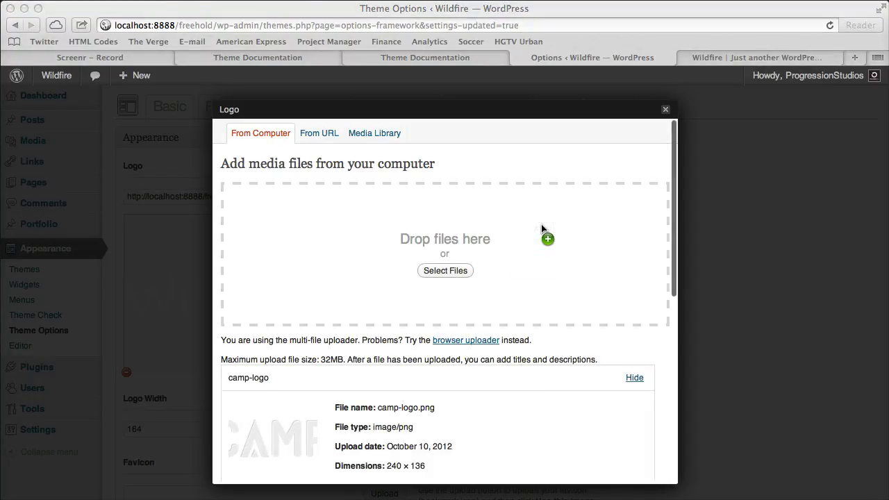
# Choose Full Size for the uploaded camp-logo image and use it as the site logo.
pyautogui.scroll(-1, 543, 231)
pyautogui.scroll(-10, 545, 227)
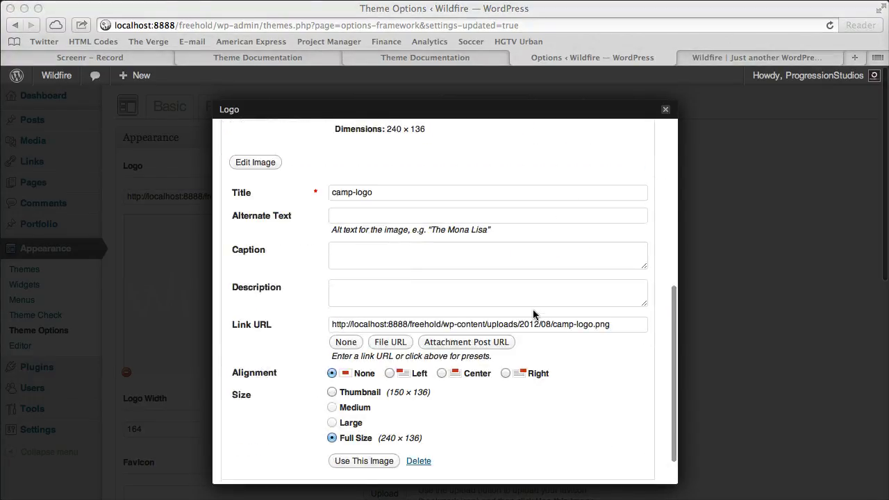
pyautogui.scroll(7, 537, 316)
pyautogui.scroll(2, 536, 319)
pyautogui.scroll(-8, 561, 309)
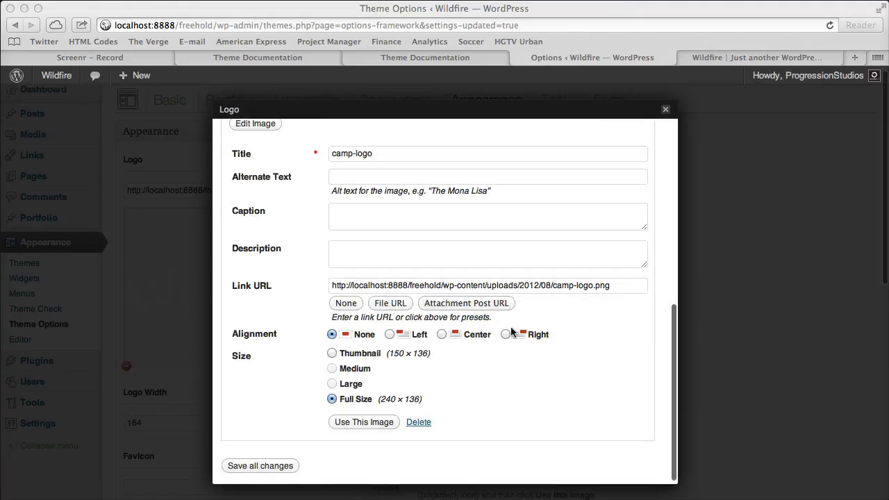
pyautogui.click(332, 400)
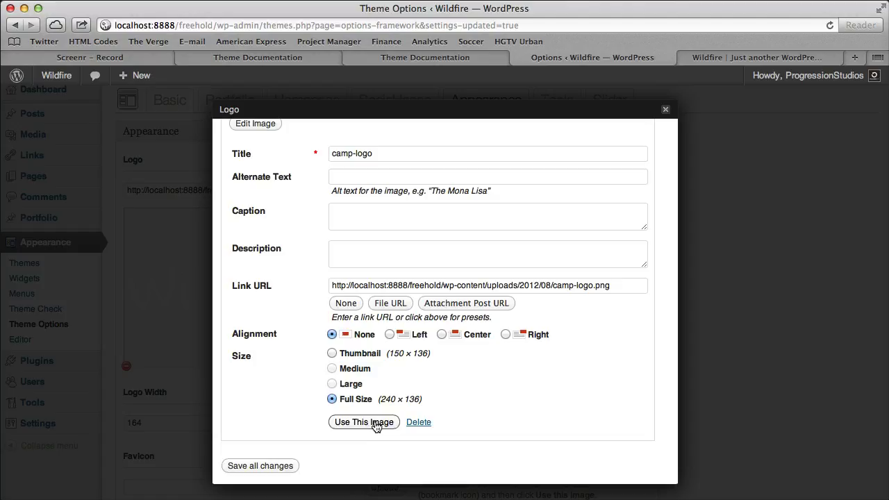
pyautogui.click(376, 424)
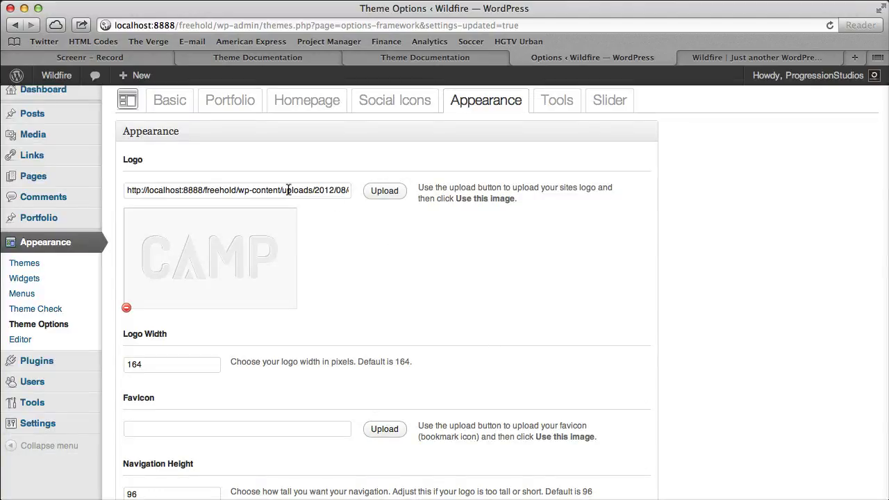
# Switch to Photoshop and check the pixel width of camp-logo.png in the Image Size settings.
pyautogui.moveTo(289, 190); pyautogui.dragTo(389, 184)
pyautogui.click(505, 299)
pyautogui.moveTo(160, 361); pyautogui.dragTo(100, 364)
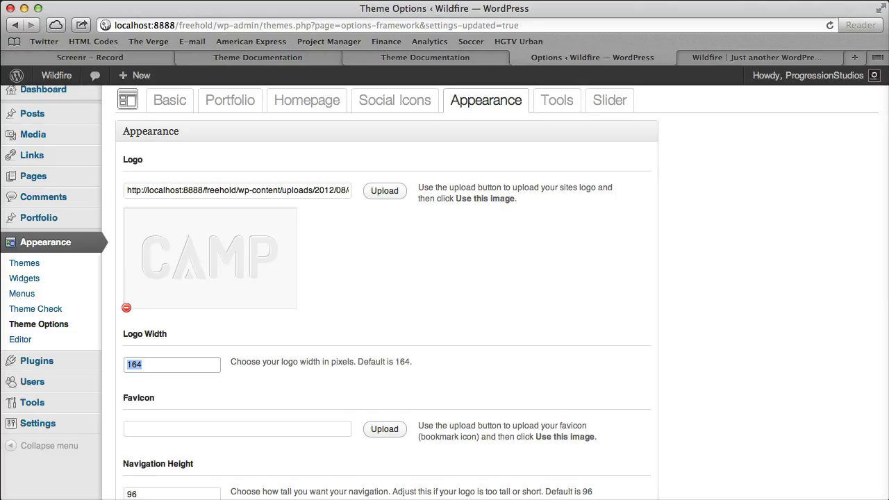
pyautogui.press('super+Tab')
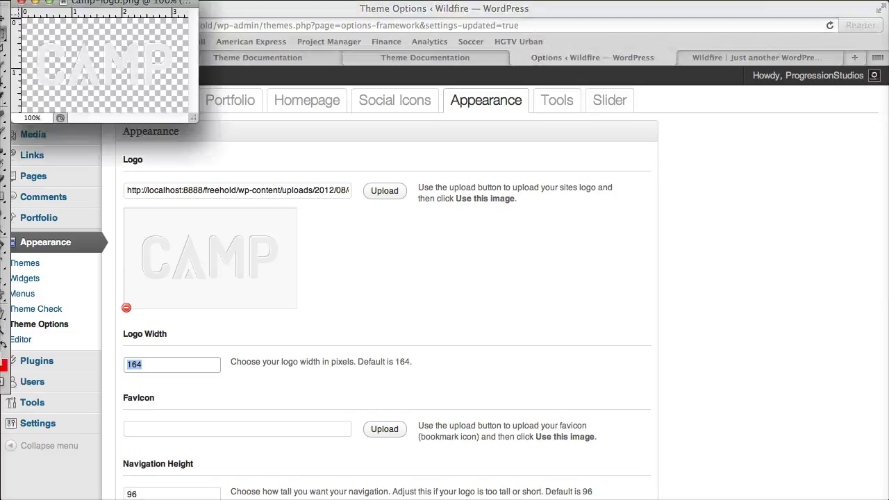
pyautogui.click(167, 1)
pyautogui.click(193, 56)
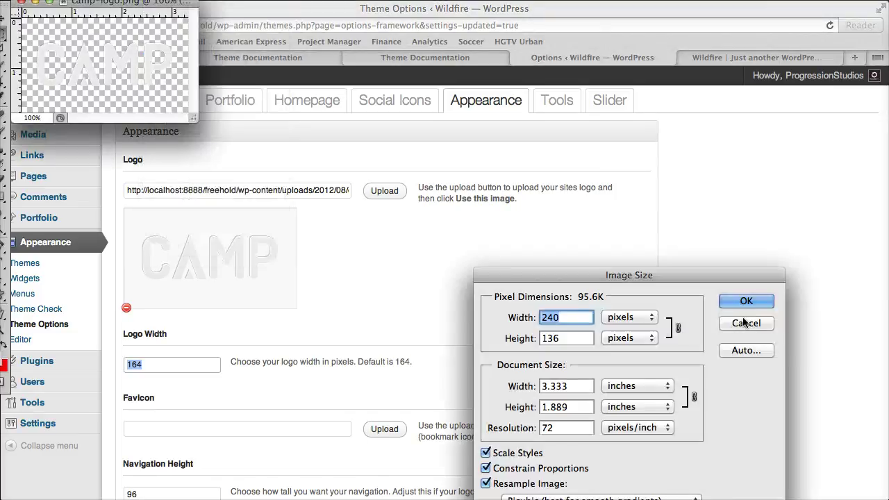
pyautogui.click(747, 301)
# Switch back to the browser, set the Logo Width to 240 pixels and save the theme options.
pyautogui.press('super+Tab')
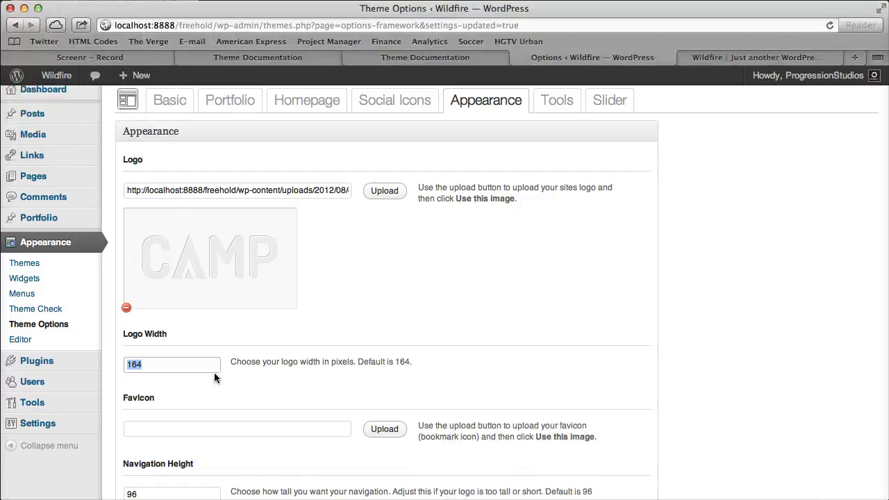
pyautogui.write('240')
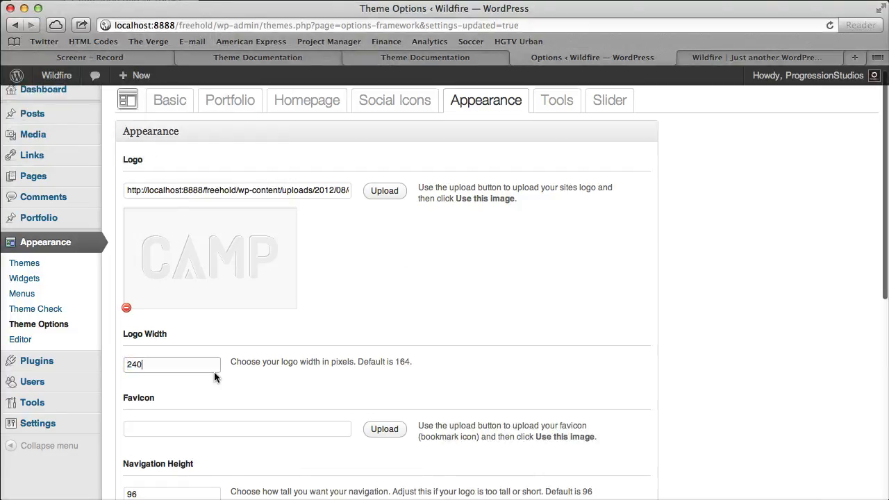
pyautogui.click(319, 292)
pyautogui.scroll(-10, 372, 278)
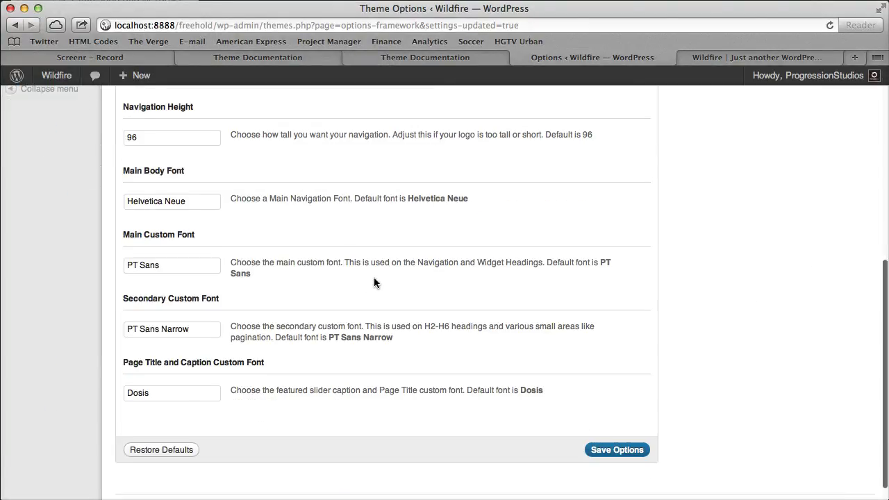
pyautogui.click(630, 437)
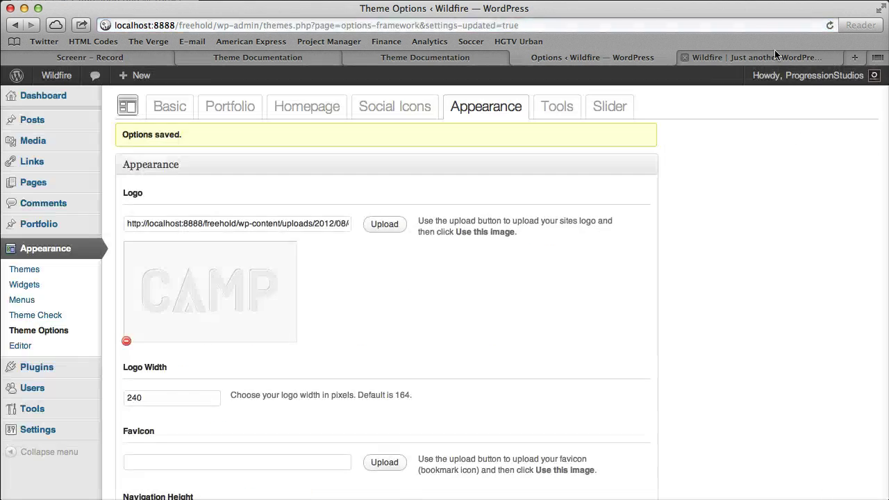
# Reload the Wildfire site's home page and examine the new logo's size and spacing in the header.
pyautogui.click(757, 57)
pyautogui.click(831, 26)
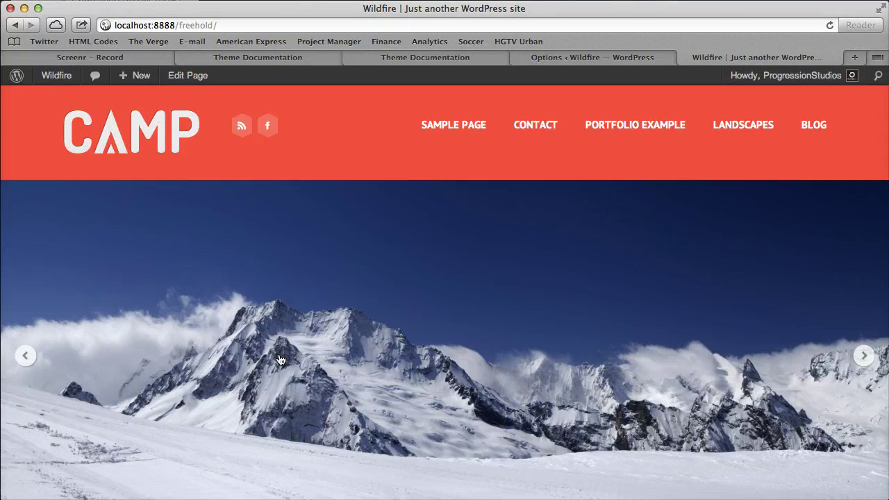
pyautogui.scroll(-10, 285, 359)
pyautogui.scroll(10, 208, 250)
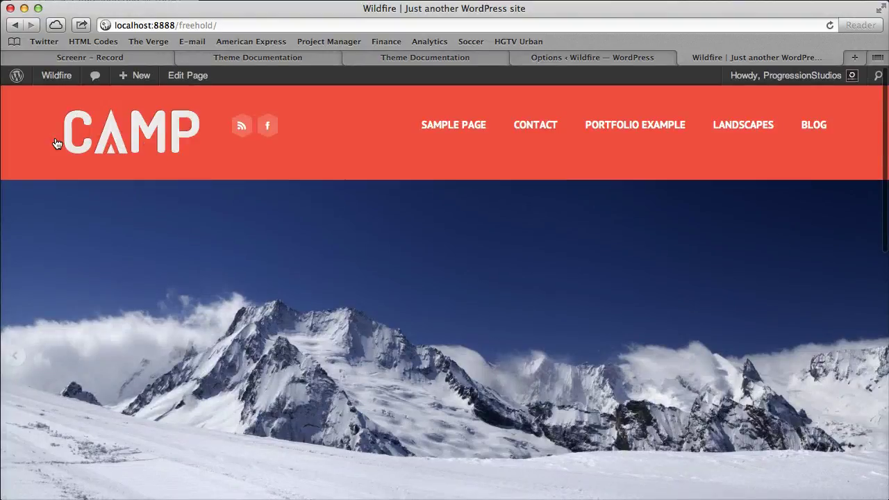
pyautogui.moveTo(40, 128); pyautogui.dragTo(149, 130)
pyautogui.click(150, 130)
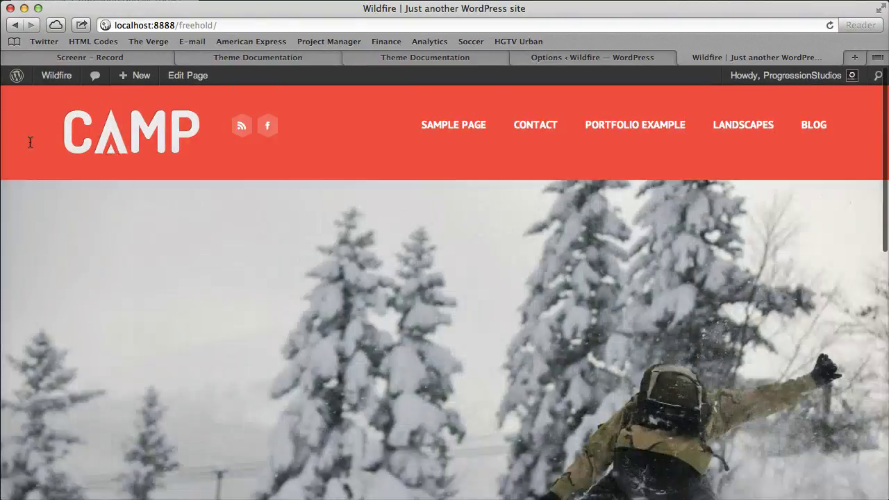
pyautogui.moveTo(27, 139); pyautogui.dragTo(277, 149)
pyautogui.click(350, 147)
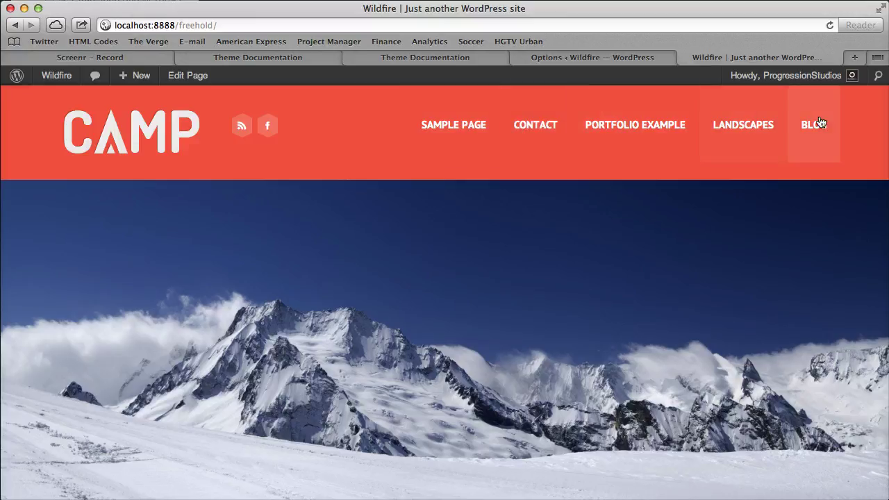
# Locate the Navigation Height setting, compare the site header, and check the pixel height of camp-logo.png in Photoshop's Image Size settings.
pyautogui.click(587, 59)
pyautogui.scroll(-10, 543, 219)
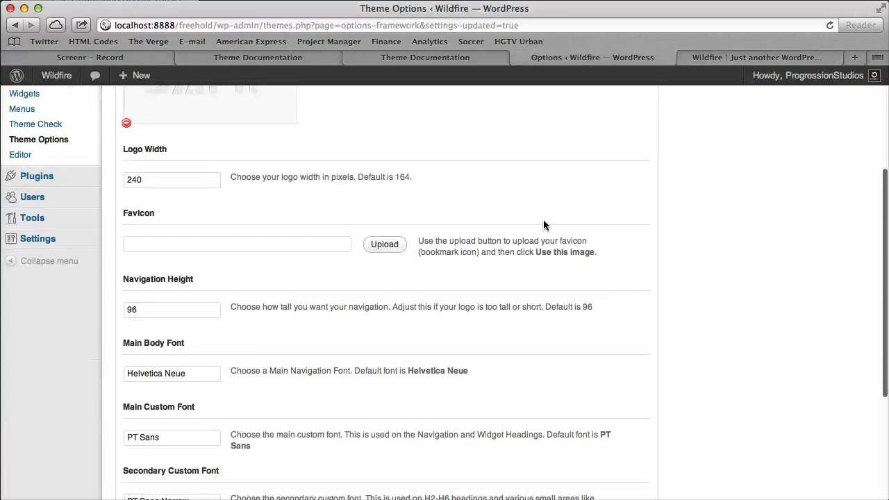
pyautogui.scroll(-1, 193, 259)
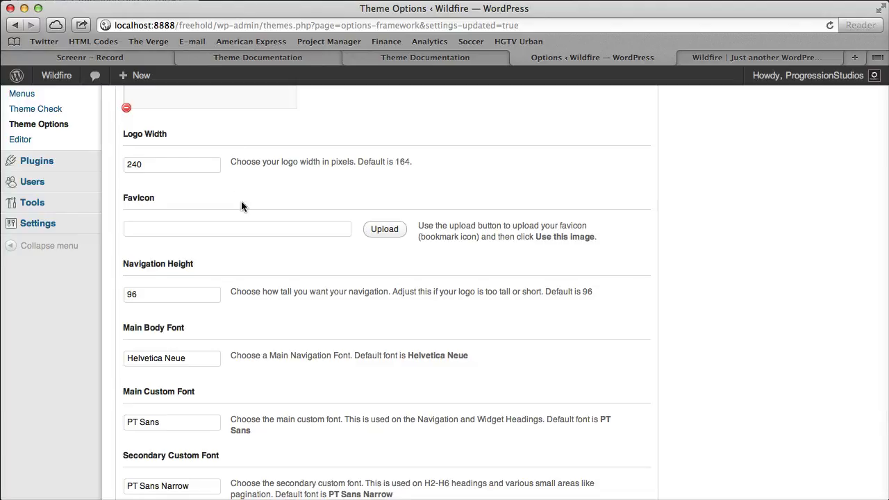
pyautogui.moveTo(206, 295); pyautogui.dragTo(103, 293)
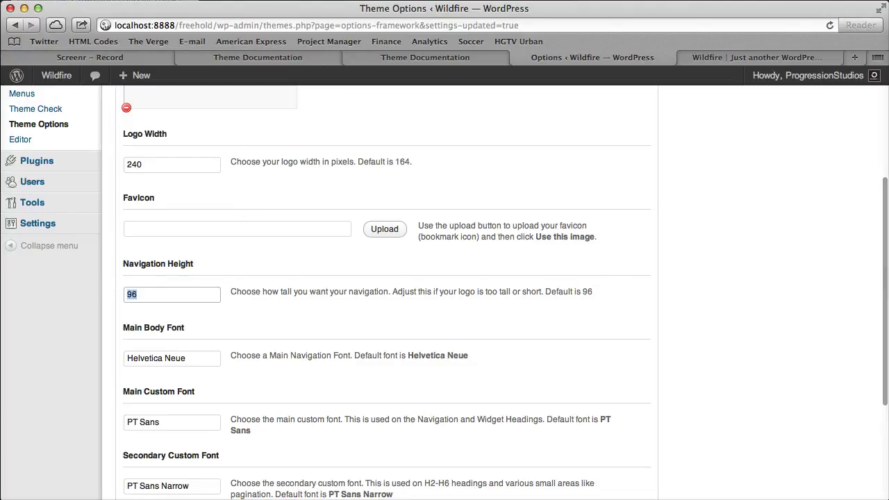
pyautogui.click(709, 57)
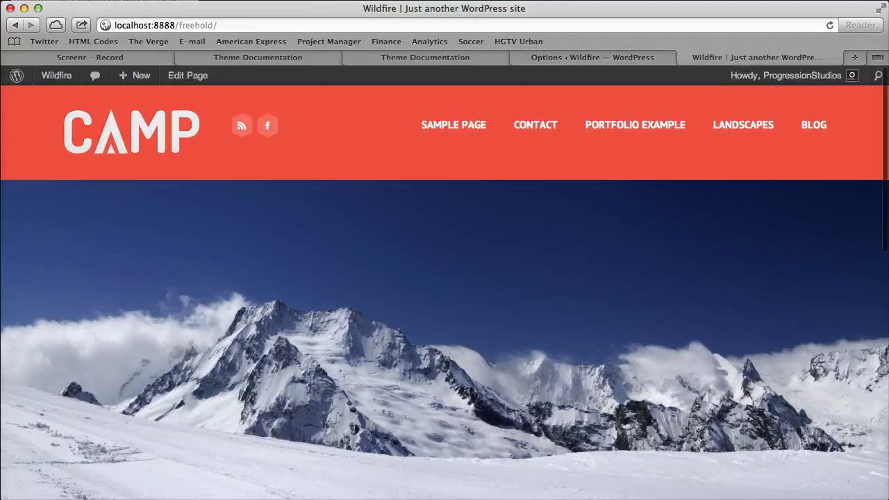
pyautogui.press('super+Tab')
pyautogui.click(154, 0)
pyautogui.click(188, 58)
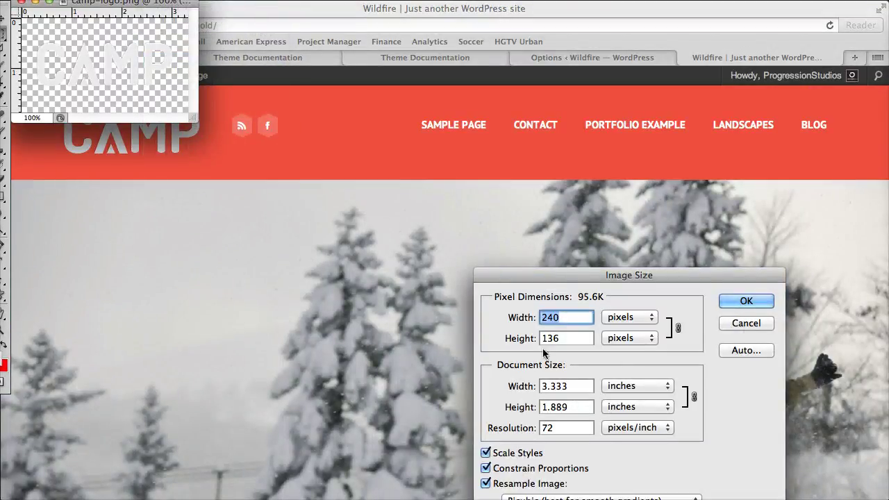
pyautogui.press('Tab')
pyautogui.click(746, 324)
pyautogui.click(610, 250)
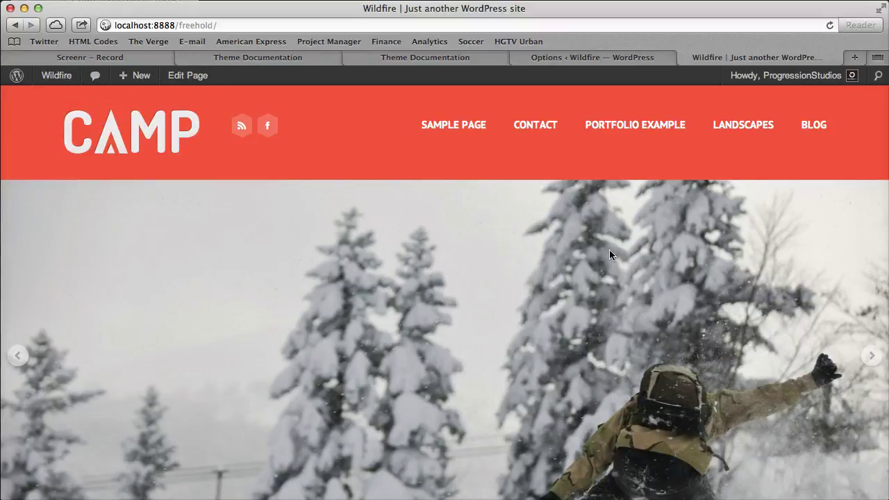
# Save the theme options with a Navigation Height of 136 and reload the site's home page.
pyautogui.click(578, 57)
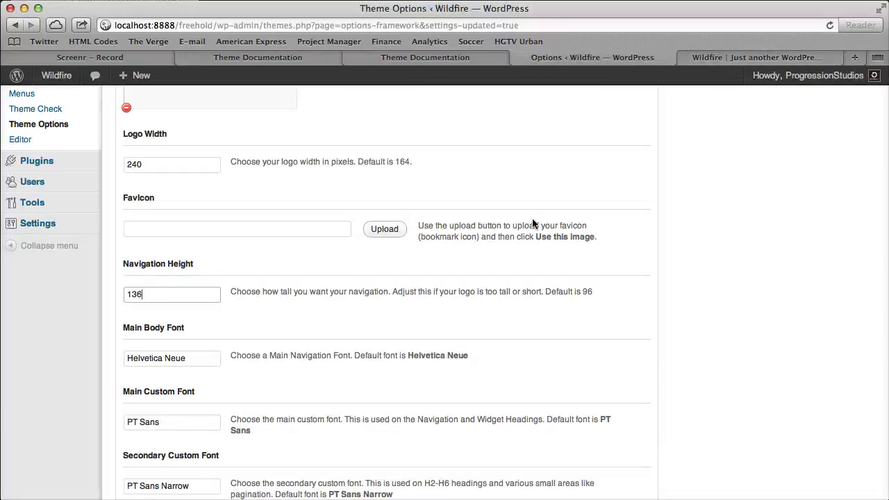
pyautogui.scroll(-5, 602, 349)
pyautogui.click(620, 424)
pyautogui.click(759, 58)
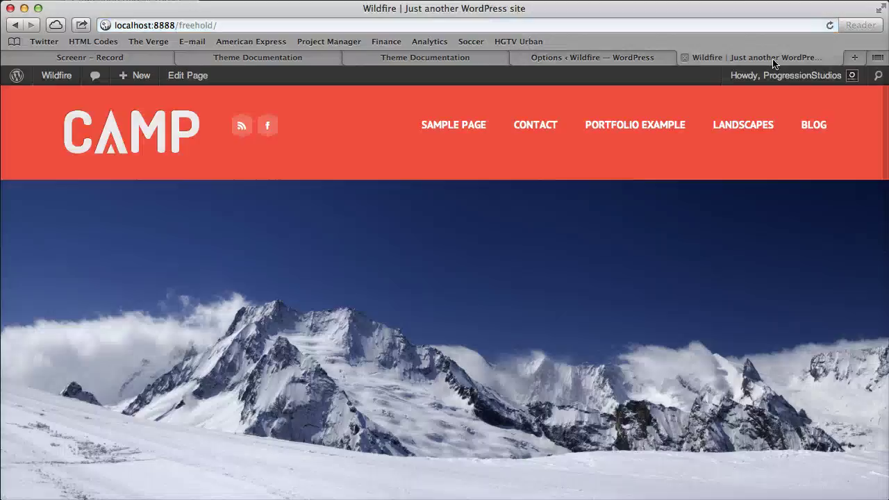
pyautogui.click(830, 25)
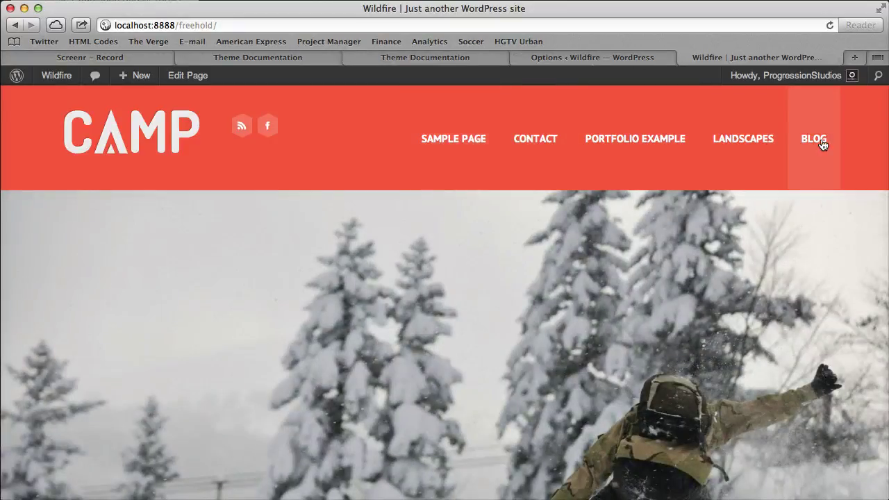
# Save the theme options with a Logo Width of 100 pixels and reload the site's home page.
pyautogui.click(576, 58)
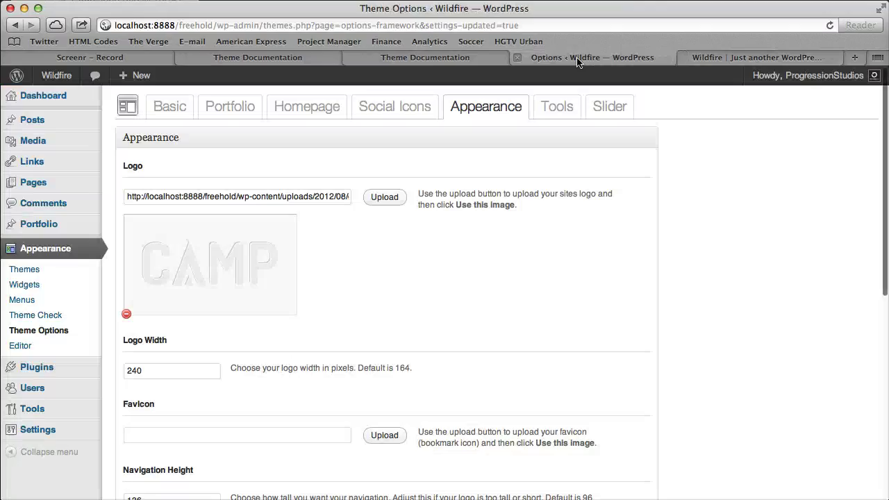
pyautogui.click(155, 366)
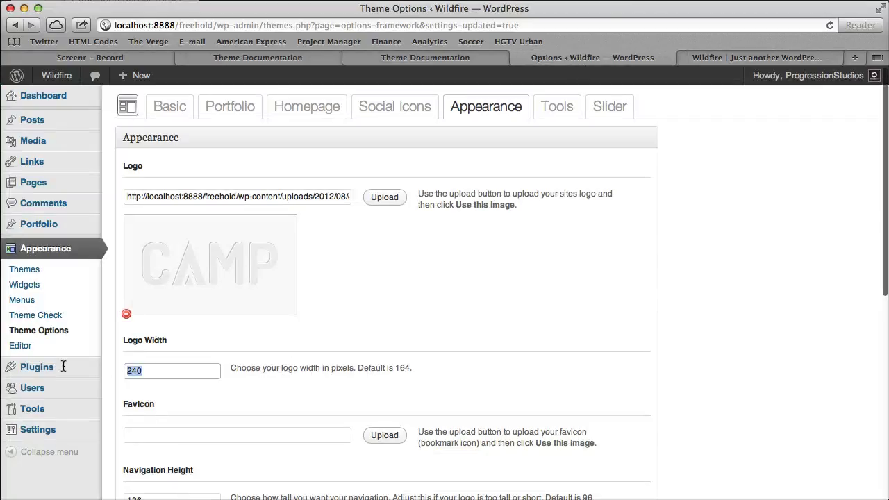
pyautogui.moveTo(62, 369)
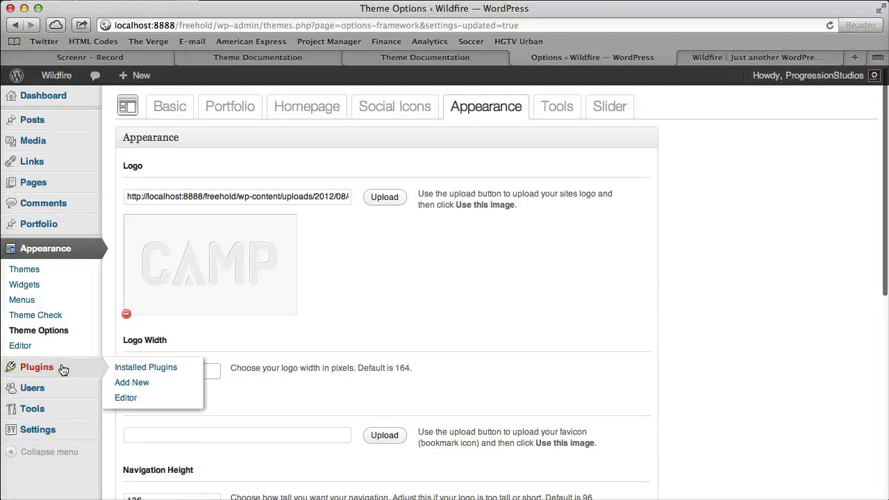
pyautogui.scroll(-10, 591, 382)
pyautogui.click(619, 425)
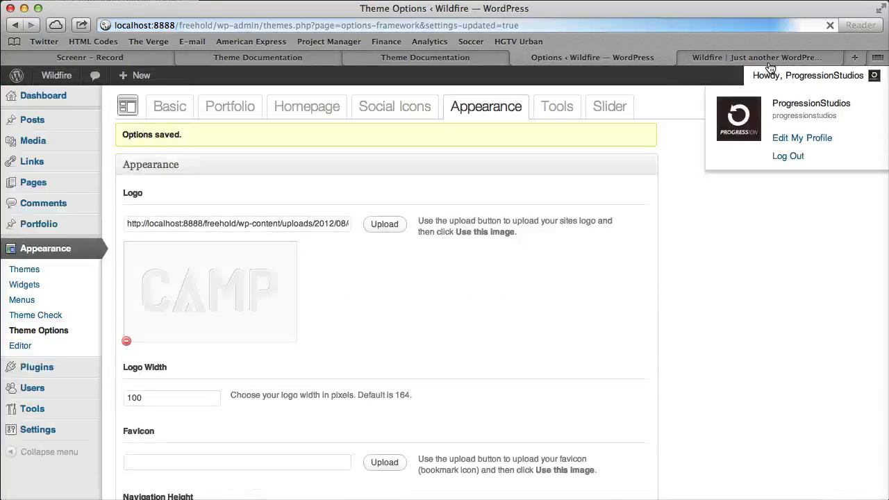
pyautogui.click(769, 61)
pyautogui.click(828, 25)
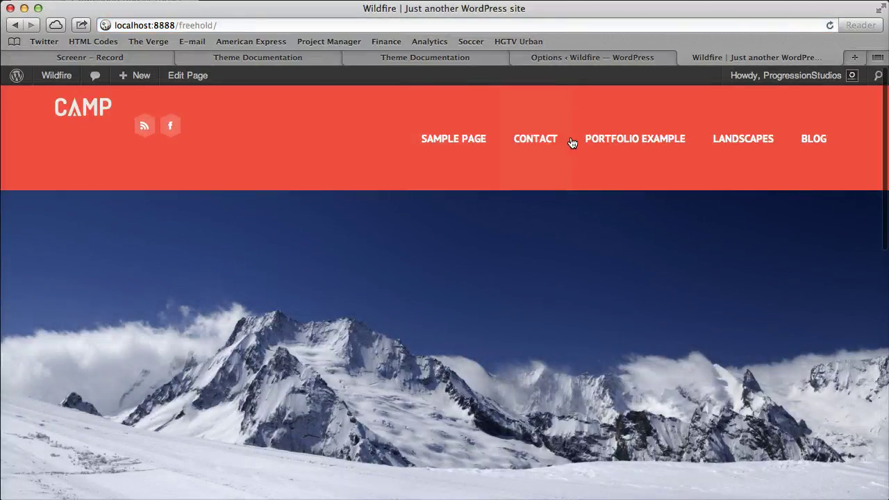
# Save the theme options with a Navigation Height of 70 and reload the site's home page.
pyautogui.click(671, 57)
pyautogui.scroll(-5, 441, 290)
pyautogui.moveTo(156, 222); pyautogui.dragTo(103, 219)
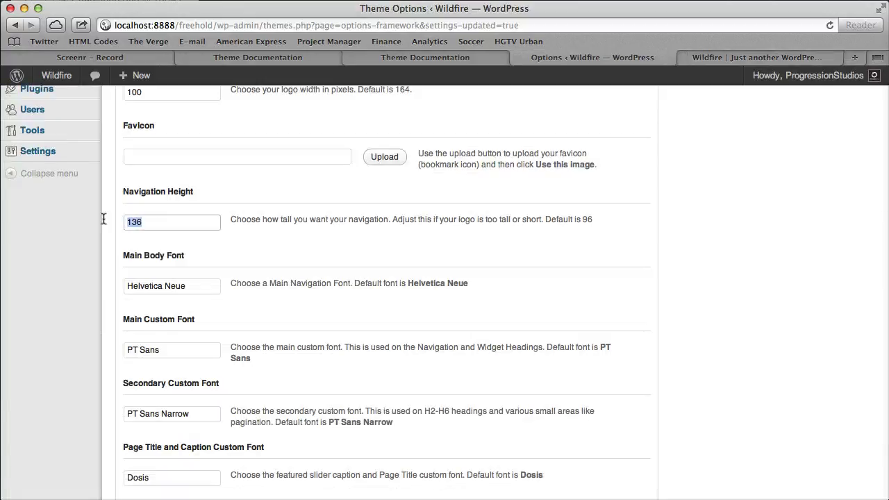
pyautogui.write('70')
pyautogui.scroll(-5, 311, 365)
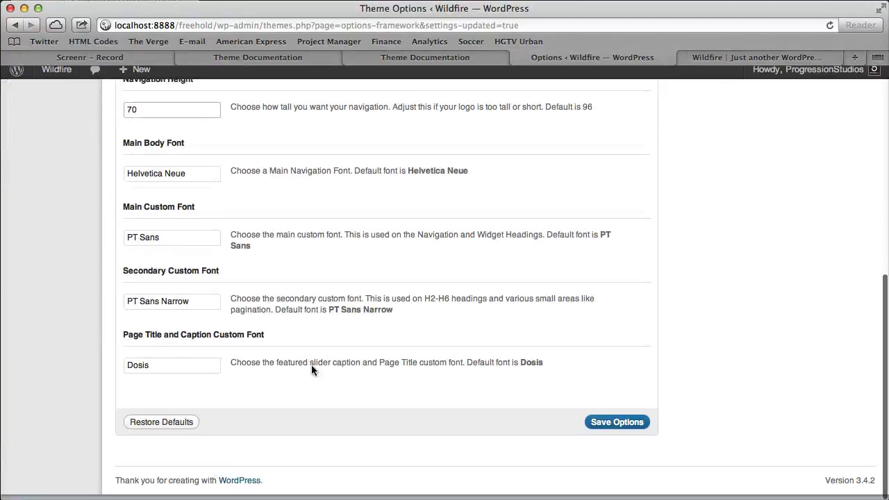
pyautogui.click(619, 426)
pyautogui.click(722, 55)
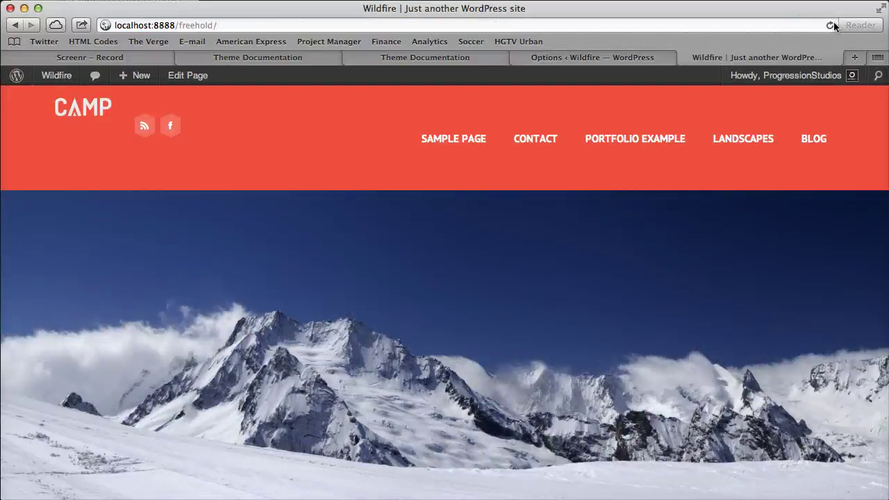
pyautogui.click(831, 25)
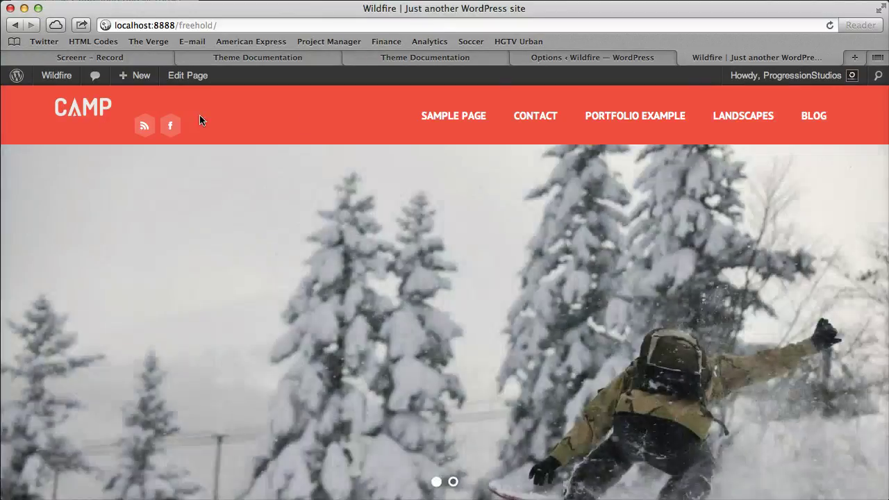
# Compare the Logo, Logo Width and Navigation Height settings with the logo and navigation in the site's header.
pyautogui.click(562, 59)
pyautogui.scroll(-5, 243, 344)
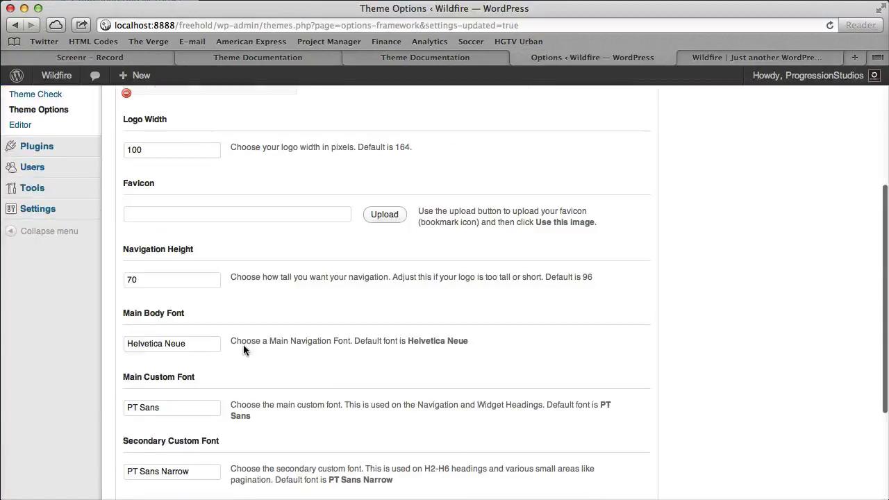
pyautogui.doubleClick(161, 284)
pyautogui.click(299, 270)
pyautogui.click(738, 59)
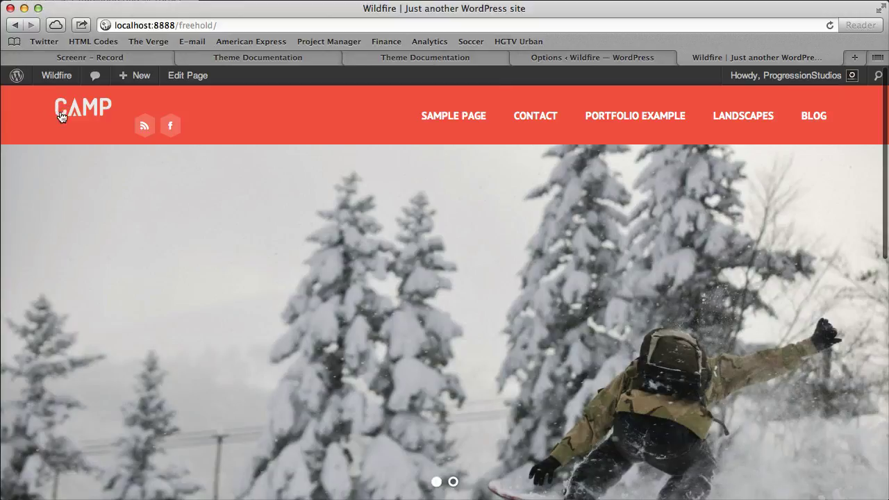
pyautogui.click(573, 57)
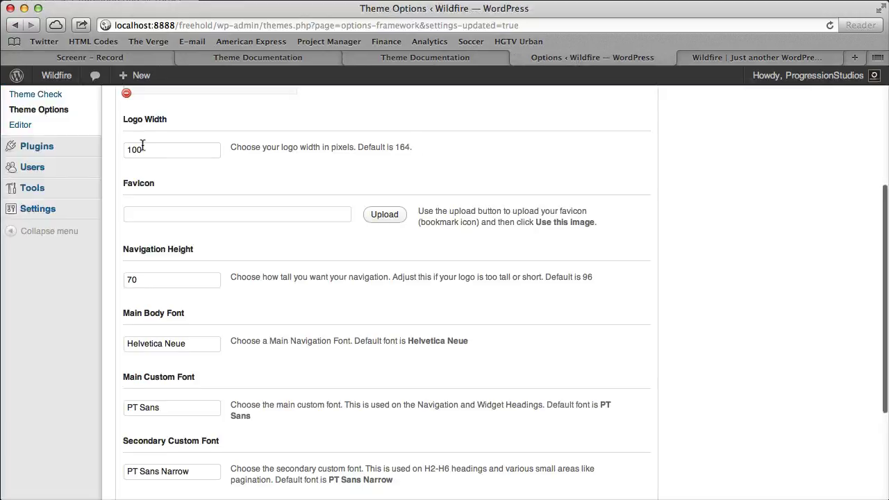
pyautogui.click(811, 56)
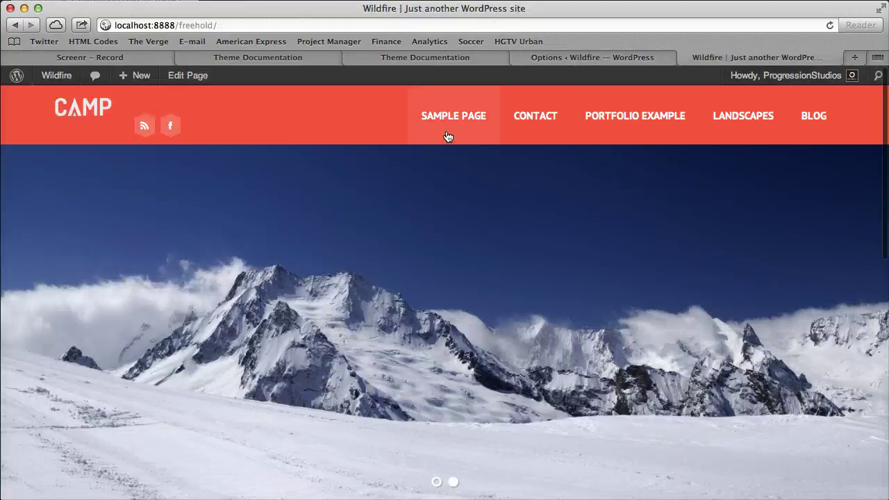
pyautogui.click(661, 58)
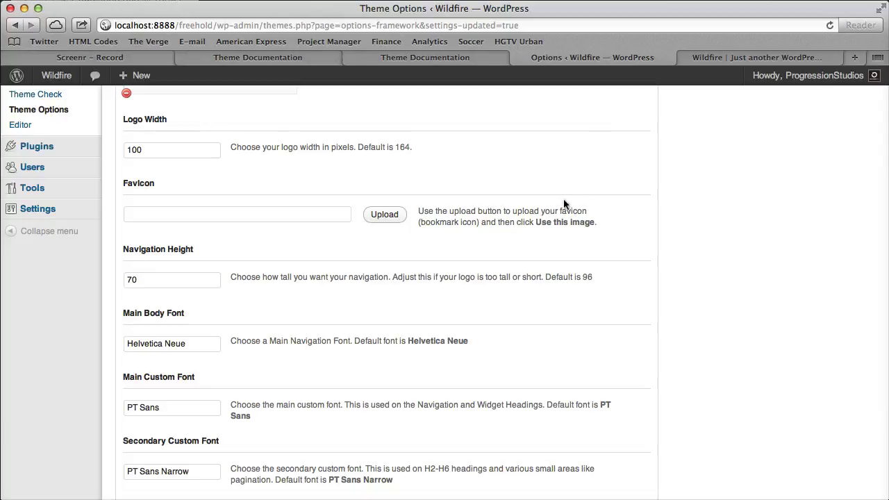
pyautogui.scroll(4, 183, 399)
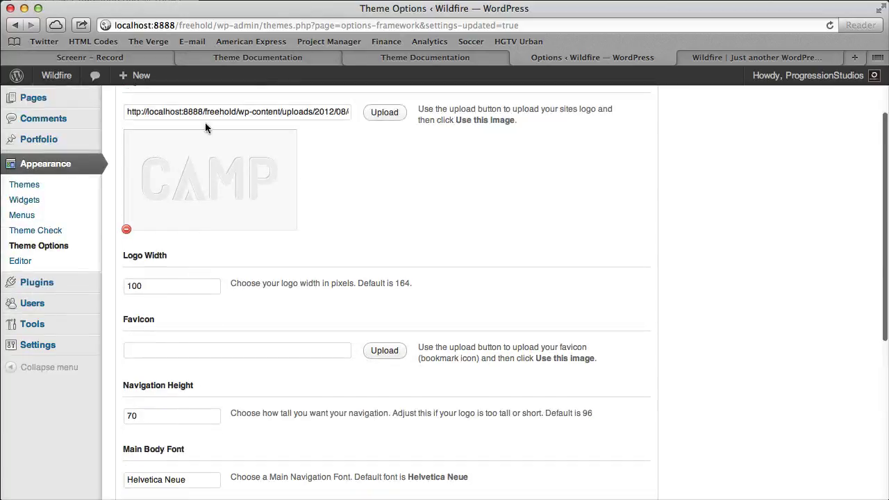
pyautogui.click(143, 287)
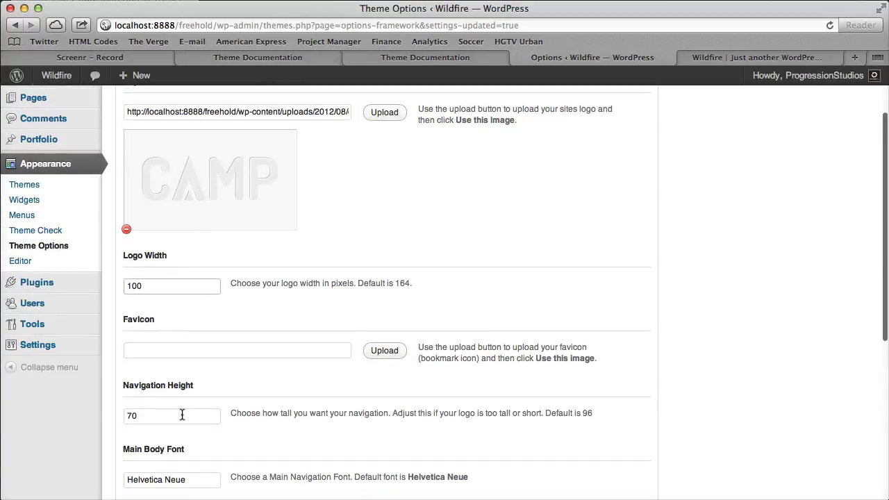
# Examine the Main Body Font and Main Custom Font settings and their descriptions.
pyautogui.scroll(-6, 282, 381)
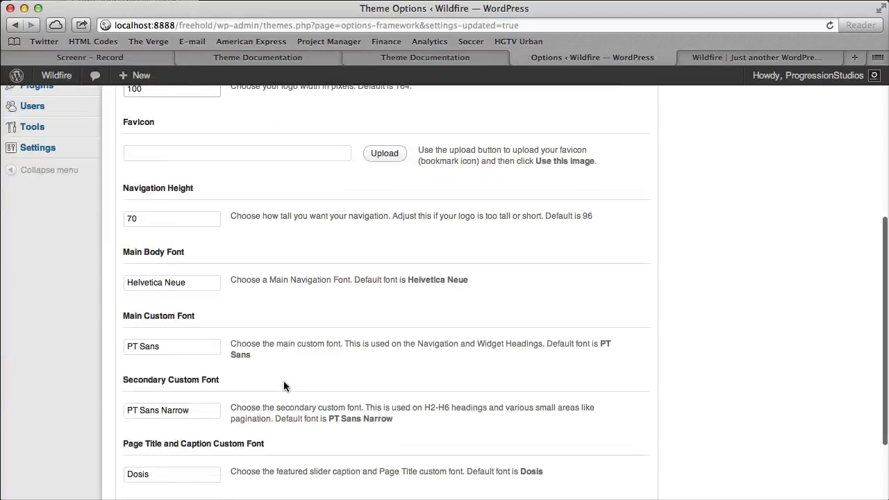
pyautogui.scroll(-2, 274, 360)
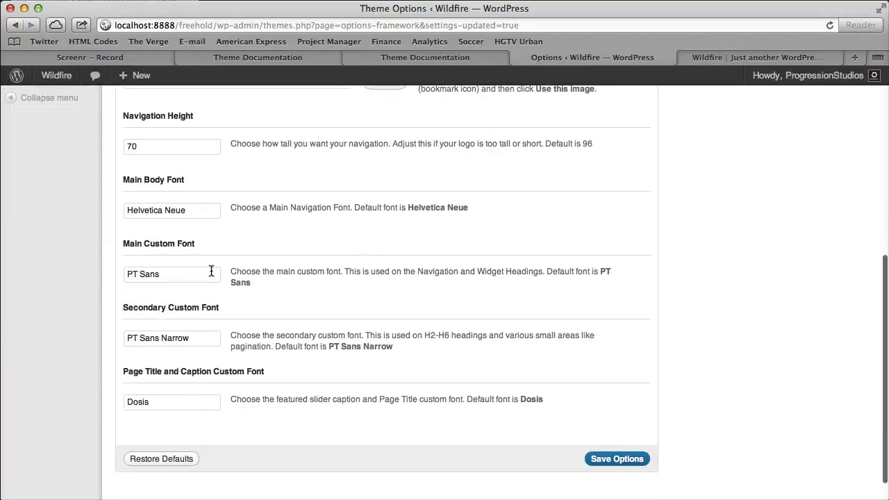
pyautogui.click(209, 209)
pyautogui.press('super+a')
pyautogui.click(240, 179)
pyautogui.moveTo(200, 204); pyautogui.dragTo(94, 207)
pyautogui.click(191, 274)
pyautogui.press('super+a')
pyautogui.click(191, 274)
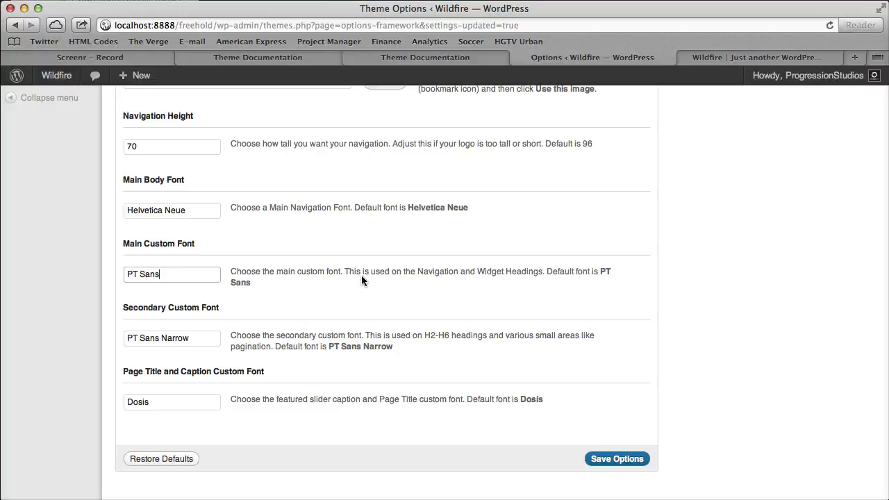
# Review the Page Title and Caption Custom Font setting together with the main and secondary custom fonts.
pyautogui.moveTo(146, 374); pyautogui.dragTo(258, 373)
pyautogui.click(201, 392)
pyautogui.scroll(10, 204, 305)
pyautogui.scroll(-10, 204, 305)
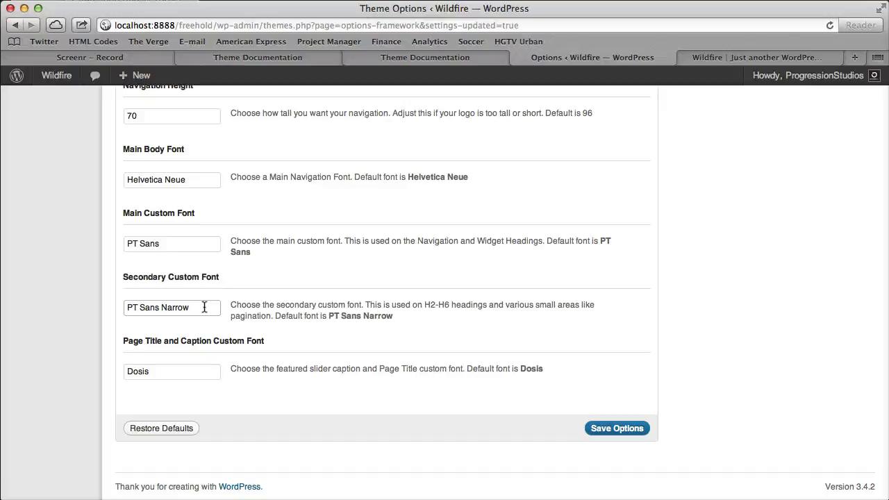
pyautogui.moveTo(194, 244); pyautogui.dragTo(107, 244)
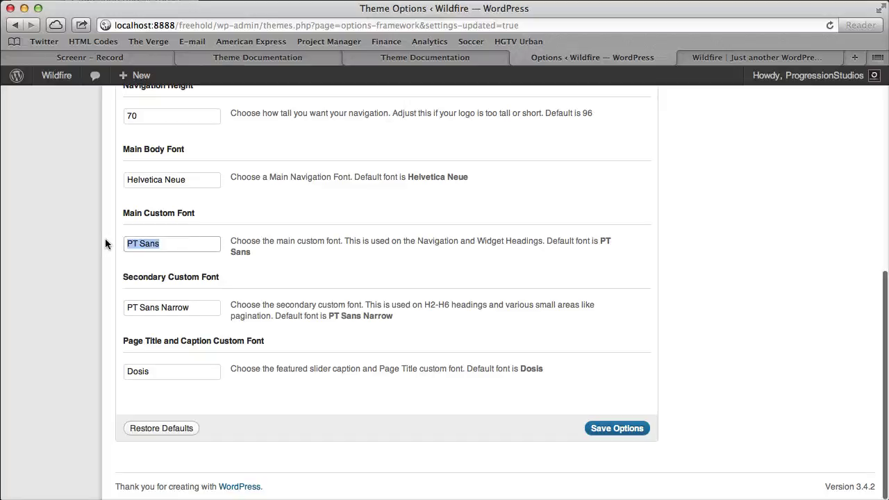
pyautogui.moveTo(209, 310); pyautogui.dragTo(114, 307)
pyautogui.moveTo(173, 374); pyautogui.dragTo(117, 367)
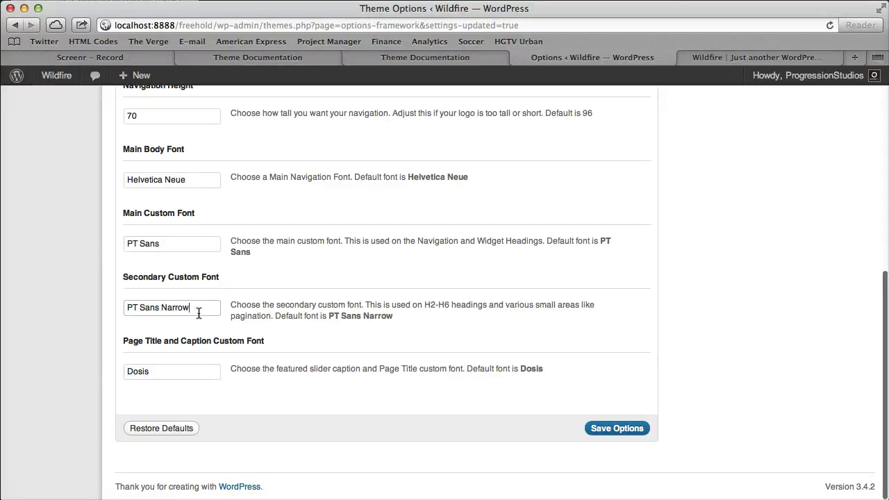
pyautogui.moveTo(198, 312); pyautogui.dragTo(71, 305)
pyautogui.click(191, 230)
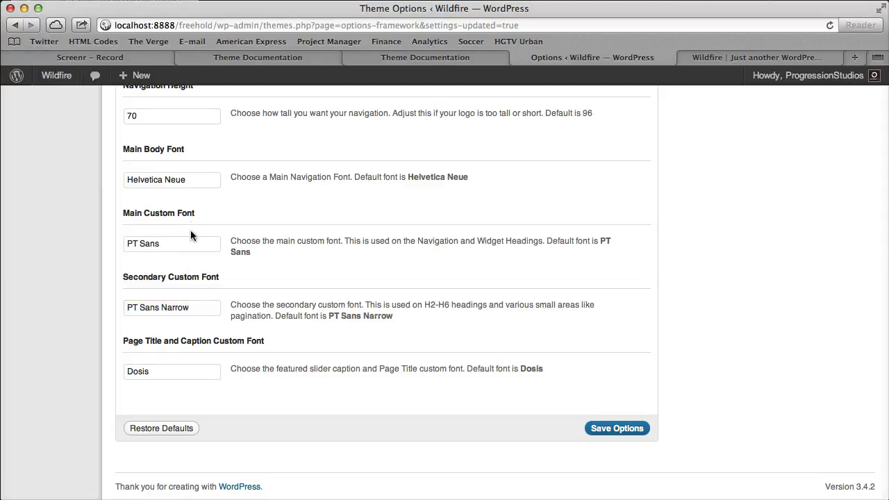
# Open the theme's Tools options, and bring up WordPress General Settings from the site page to view the Site Title and Tagline.
pyautogui.scroll(10, 264, 233)
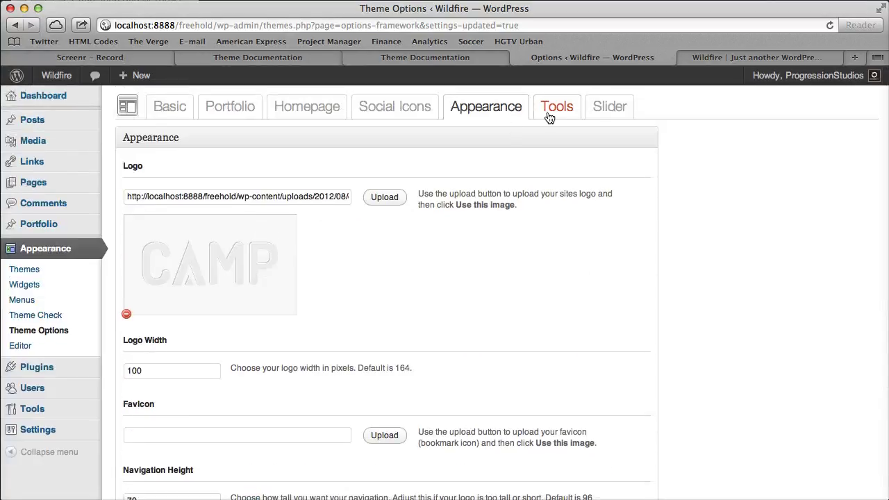
pyautogui.click(551, 111)
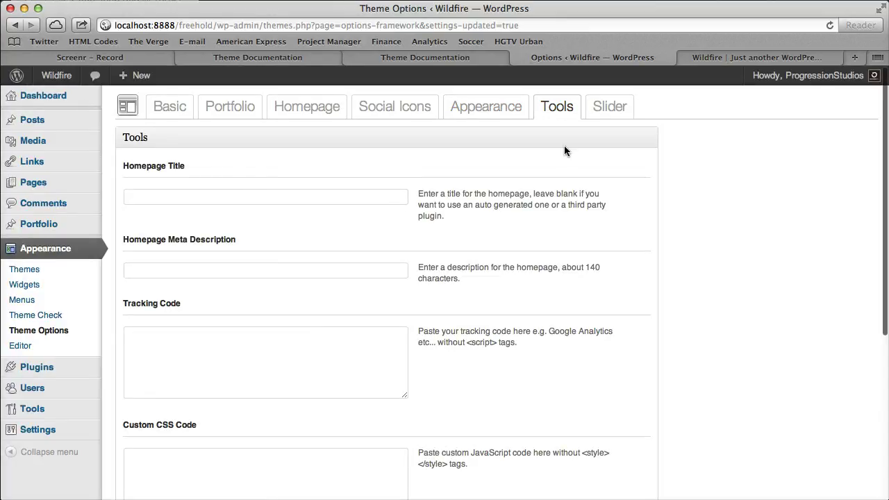
pyautogui.click(719, 62)
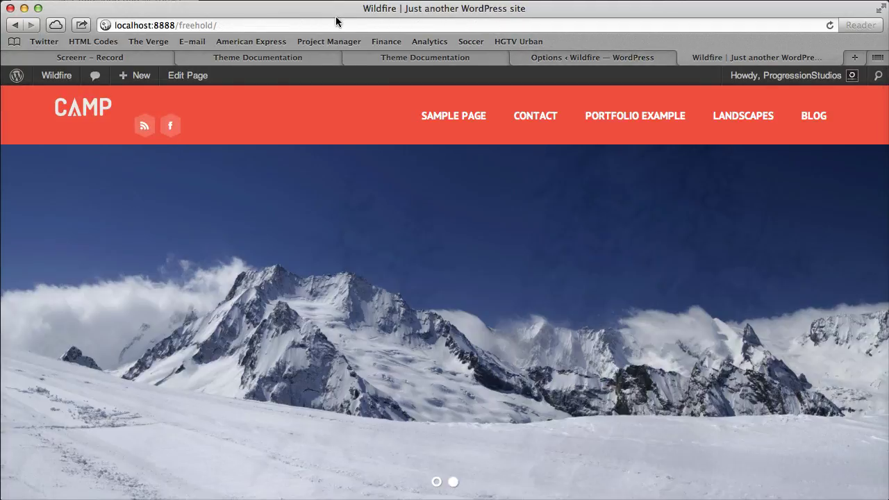
pyautogui.moveTo(43, 82)
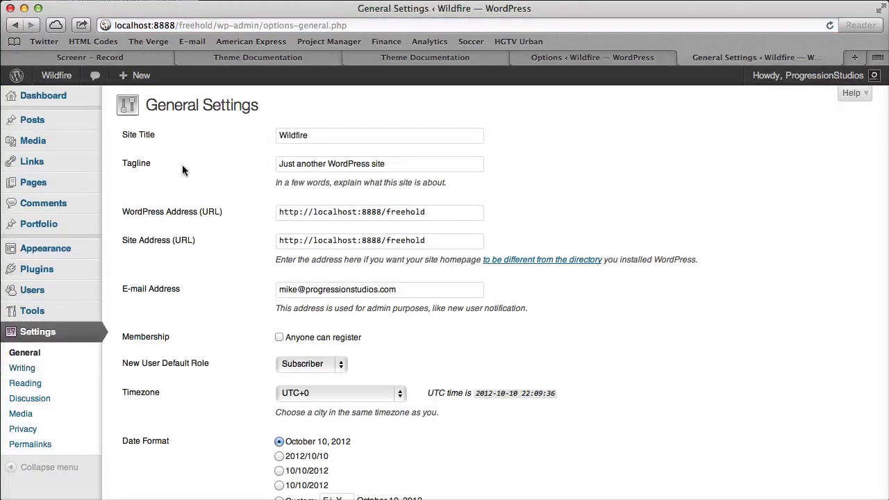
# Return to the theme's Tools options and examine the Homepage Title and Homepage Meta Description settings.
pyautogui.click(517, 57)
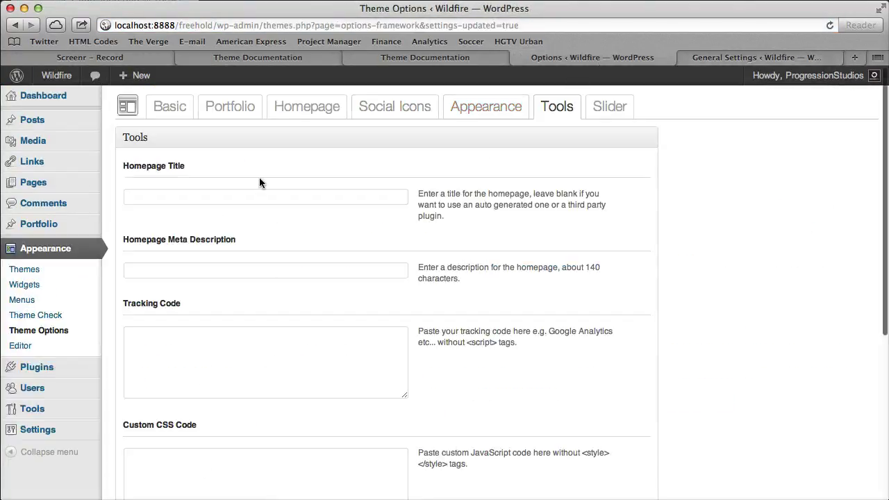
pyautogui.click(205, 199)
pyautogui.moveTo(124, 166); pyautogui.dragTo(200, 164)
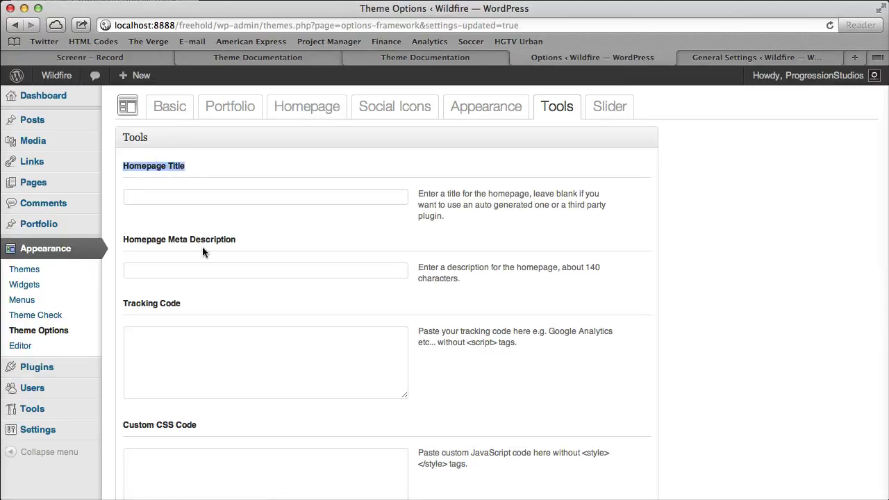
pyautogui.click(189, 270)
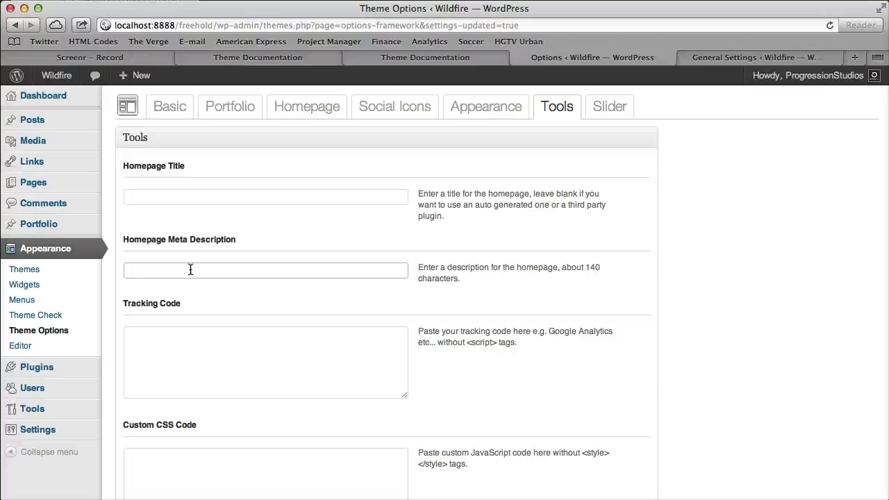
# Examine the Tracking Code setting and the note about leaving out script tags from pasted code.
pyautogui.click(234, 347)
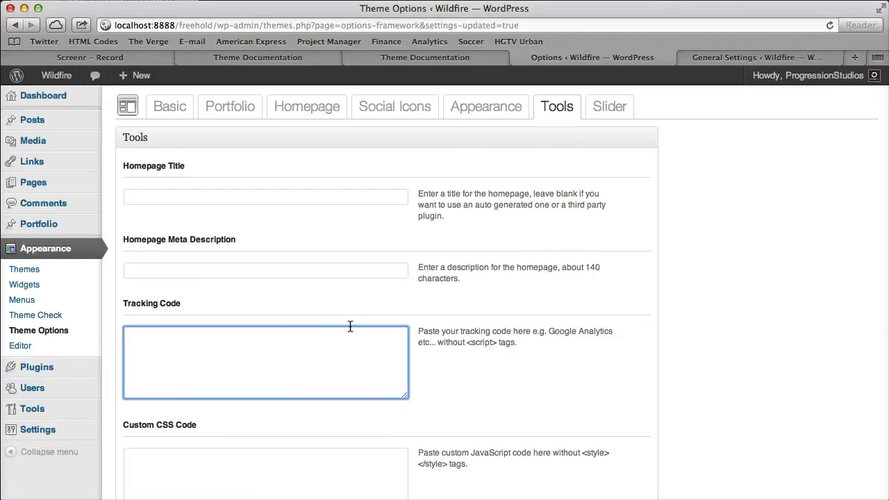
pyautogui.scroll(-3, 350, 327)
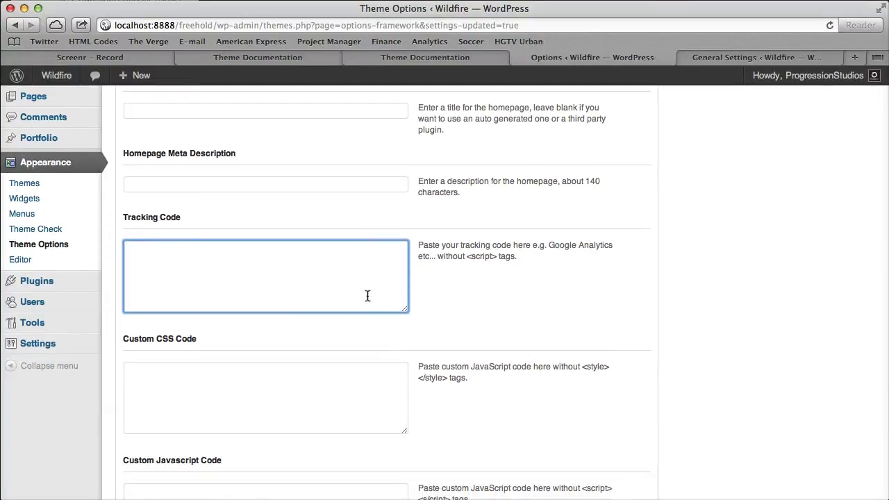
pyautogui.scroll(-1, 415, 372)
pyautogui.scroll(-2, 417, 369)
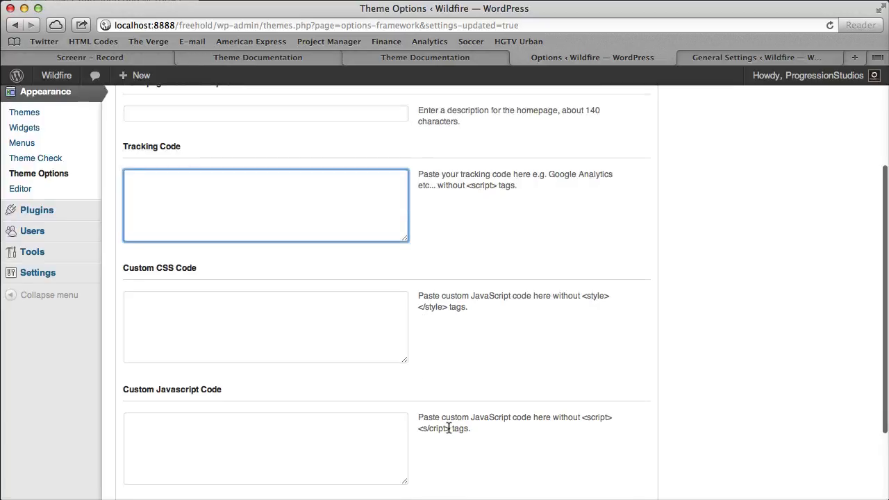
pyautogui.moveTo(449, 429); pyautogui.dragTo(582, 417)
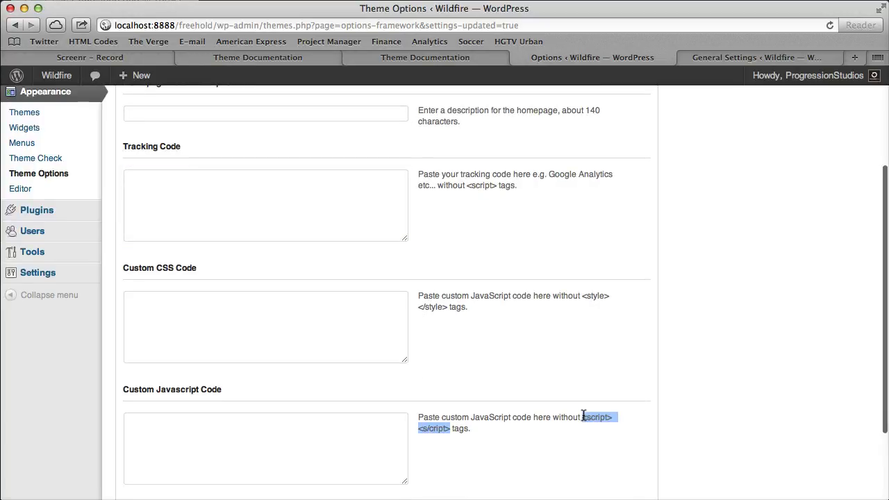
pyautogui.click(282, 200)
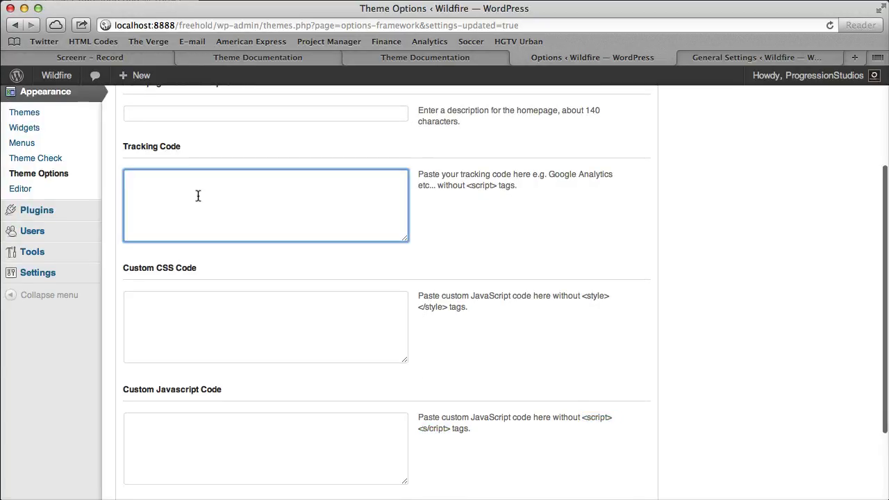
# Examine the Custom CSS Code and Custom Javascript Code settings and their instructions.
pyautogui.scroll(-2, 221, 229)
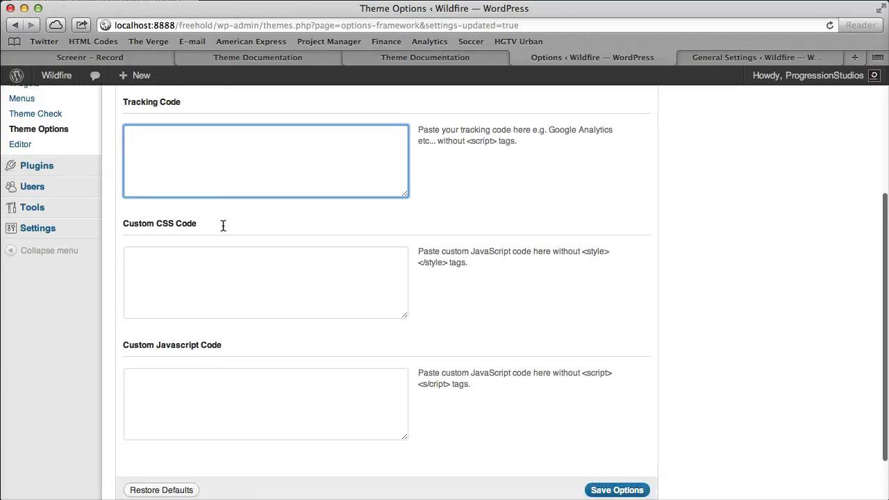
pyautogui.scroll(-2, 223, 225)
pyautogui.click(197, 216)
pyautogui.click(217, 366)
pyautogui.click(227, 240)
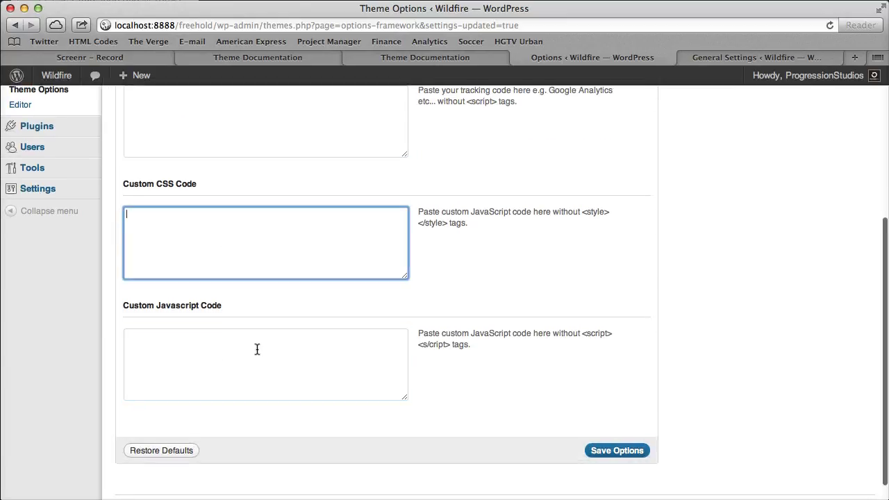
pyautogui.click(257, 349)
pyautogui.click(264, 232)
pyautogui.click(282, 350)
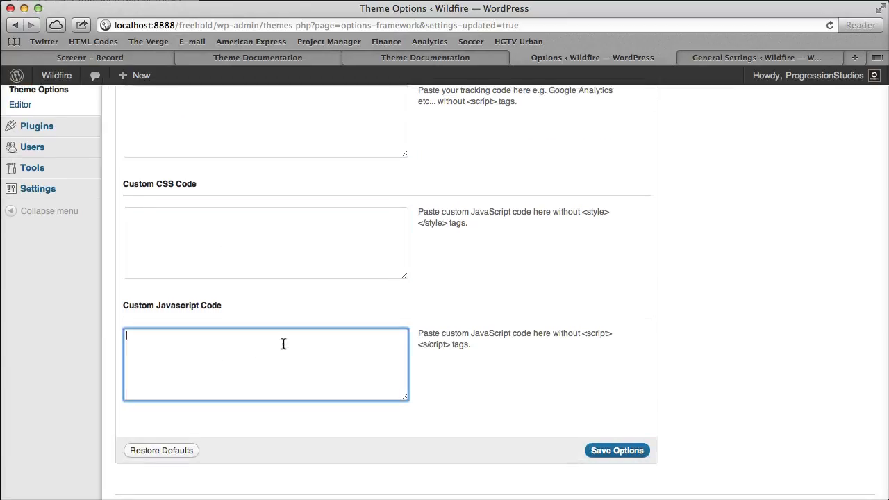
pyautogui.click(260, 254)
pyautogui.click(257, 393)
pyautogui.click(503, 233)
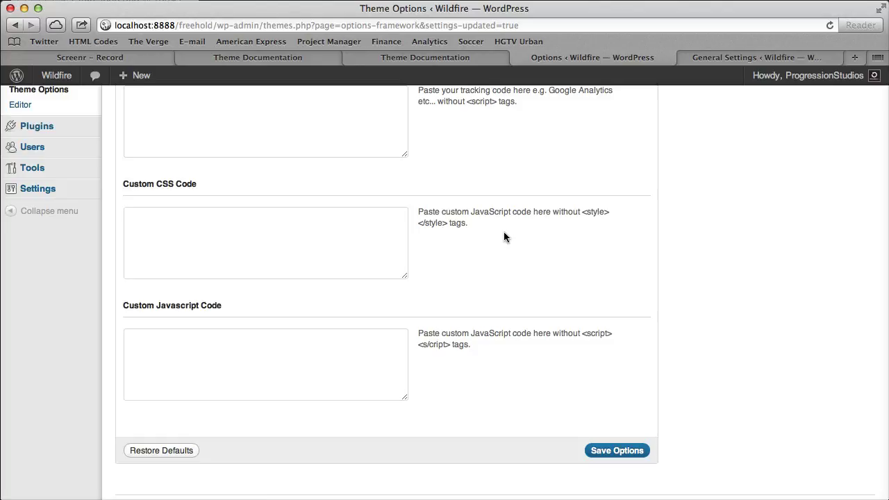
pyautogui.click(281, 229)
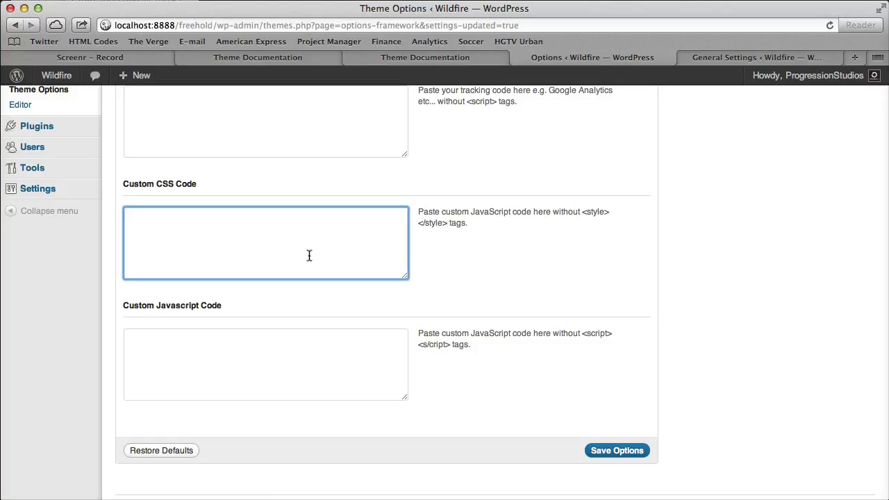
pyautogui.click(265, 381)
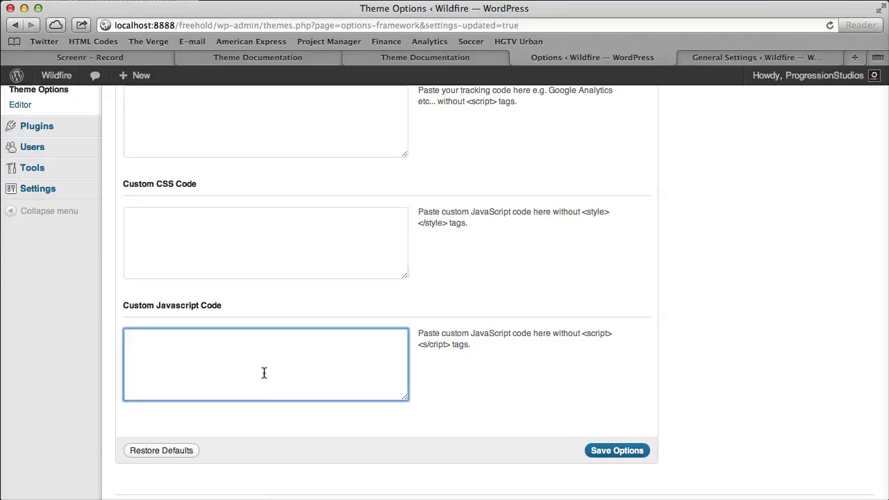
# Open the theme's Slider options.
pyautogui.scroll(5, 264, 375)
pyautogui.click(611, 105)
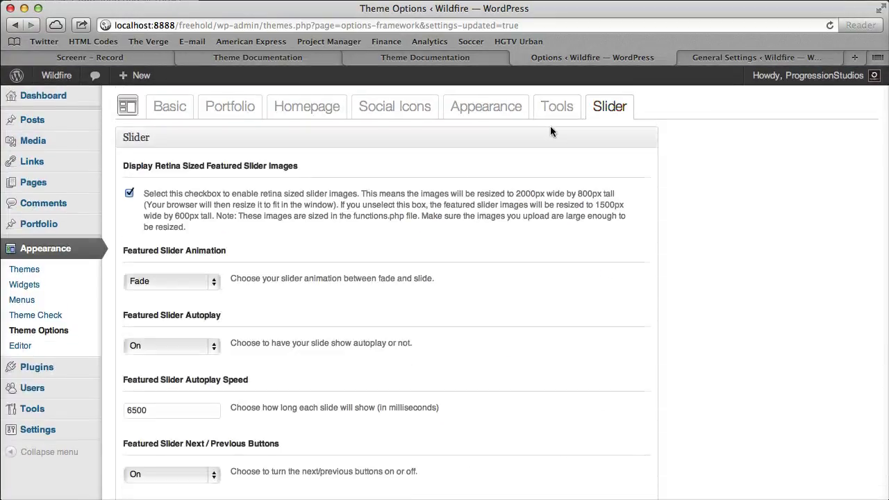